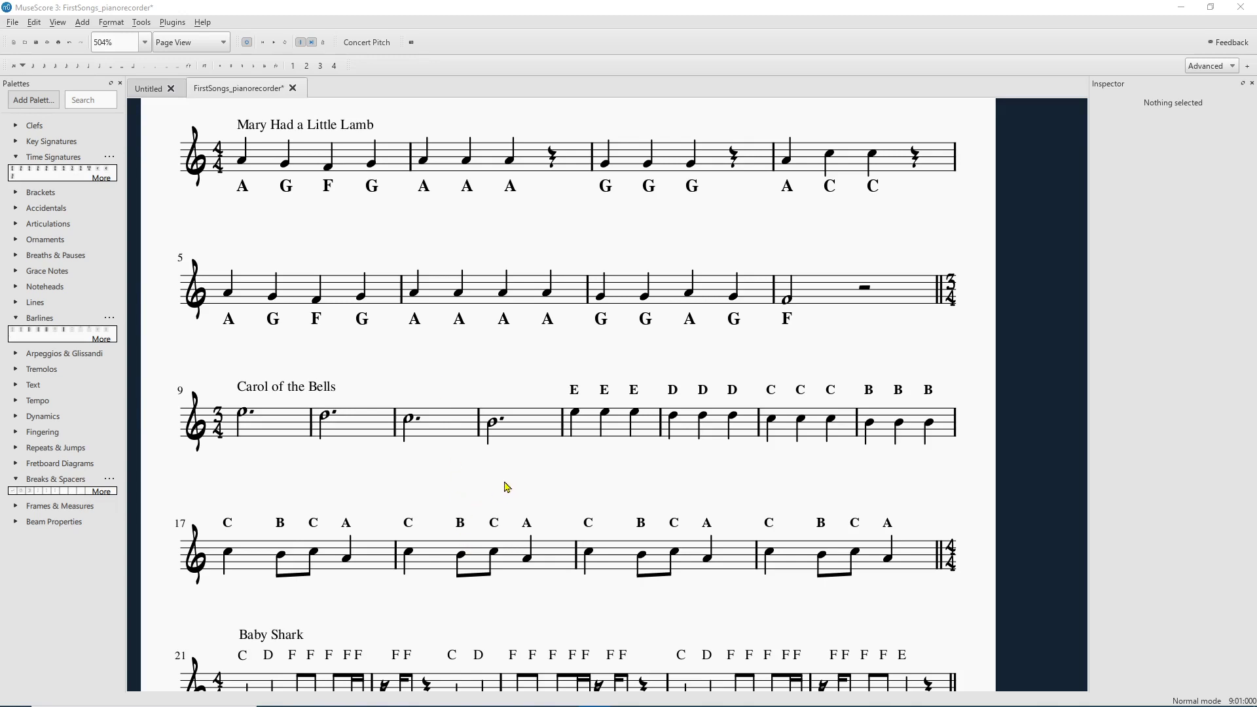
Start text labels on the first note and the measure 12 note, then abandon both
click(242, 161)
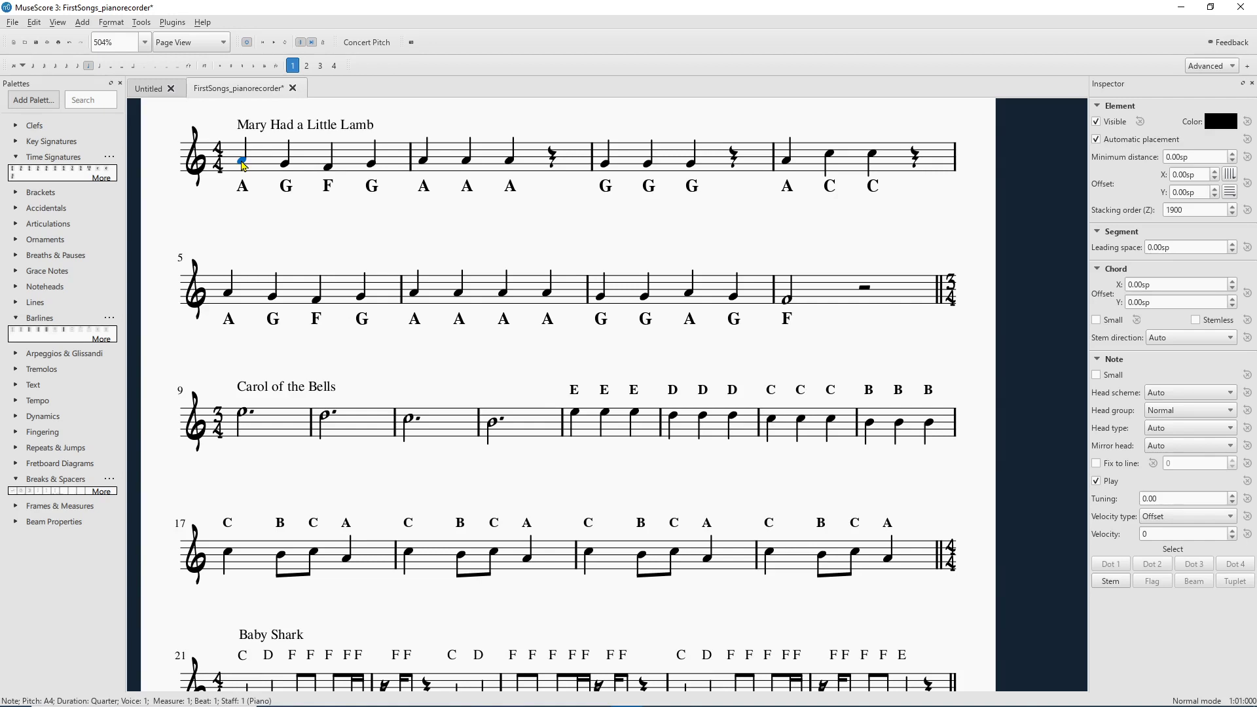
key(ctrl+e)
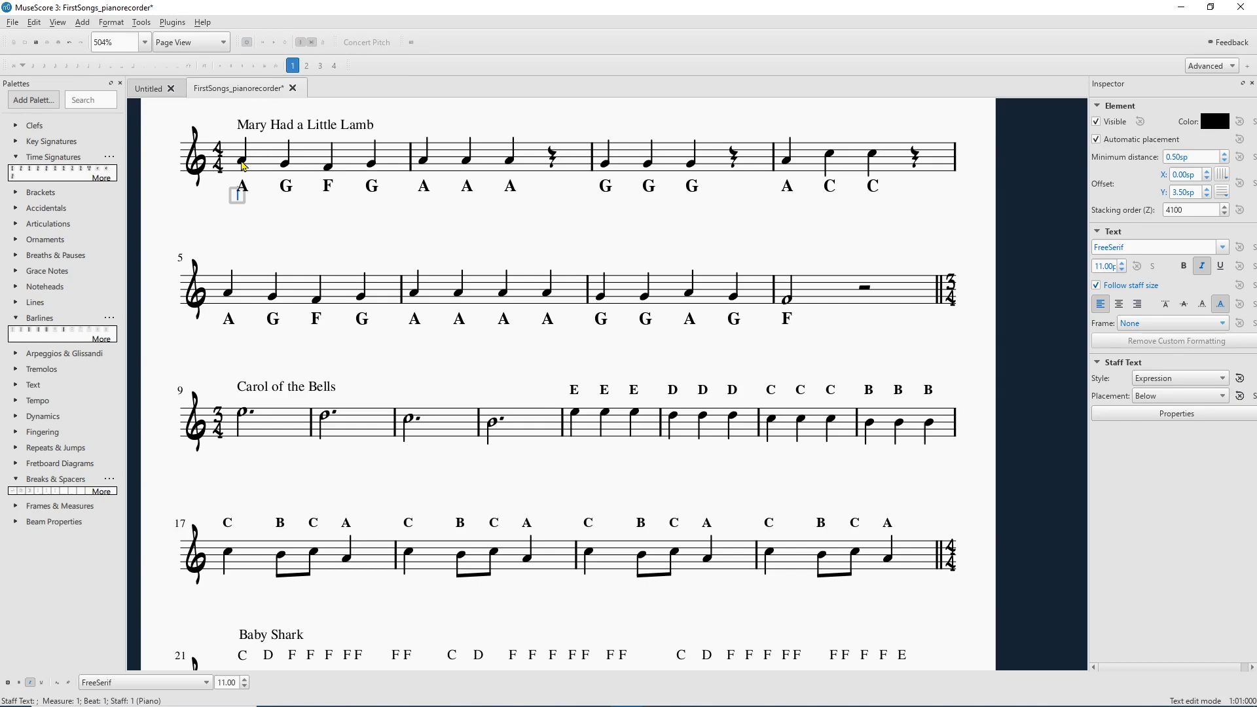
click(263, 229)
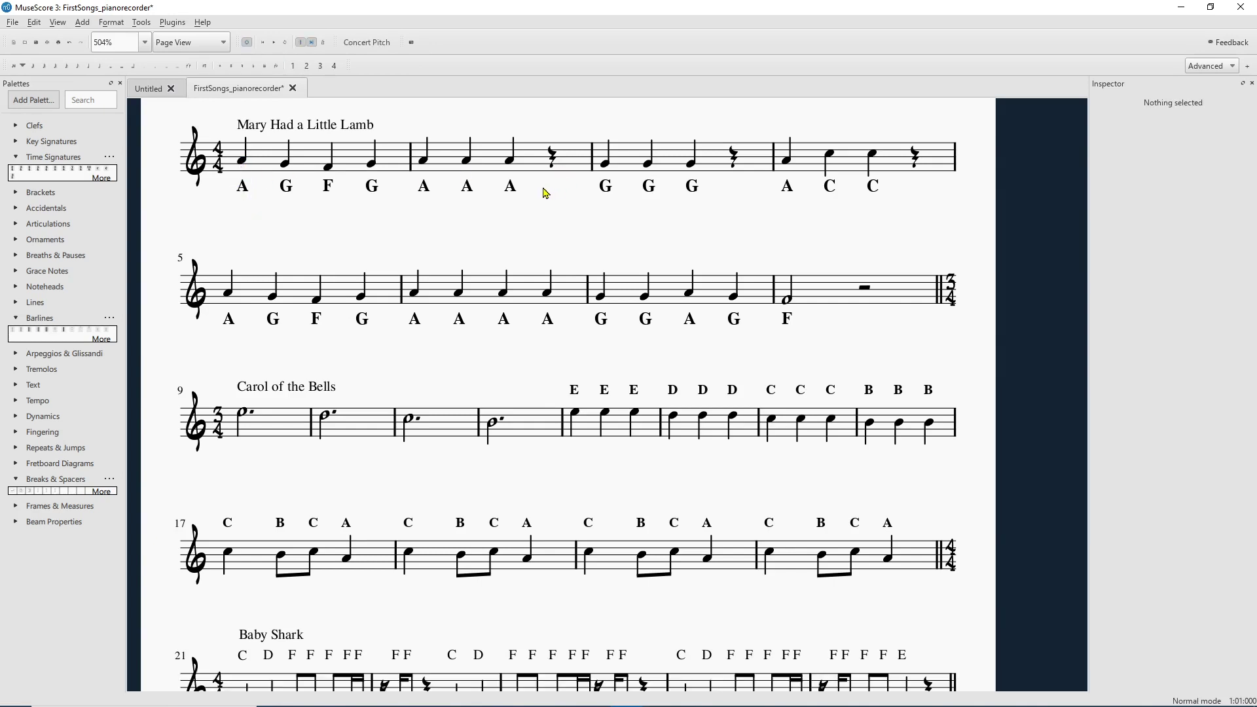
click(494, 429)
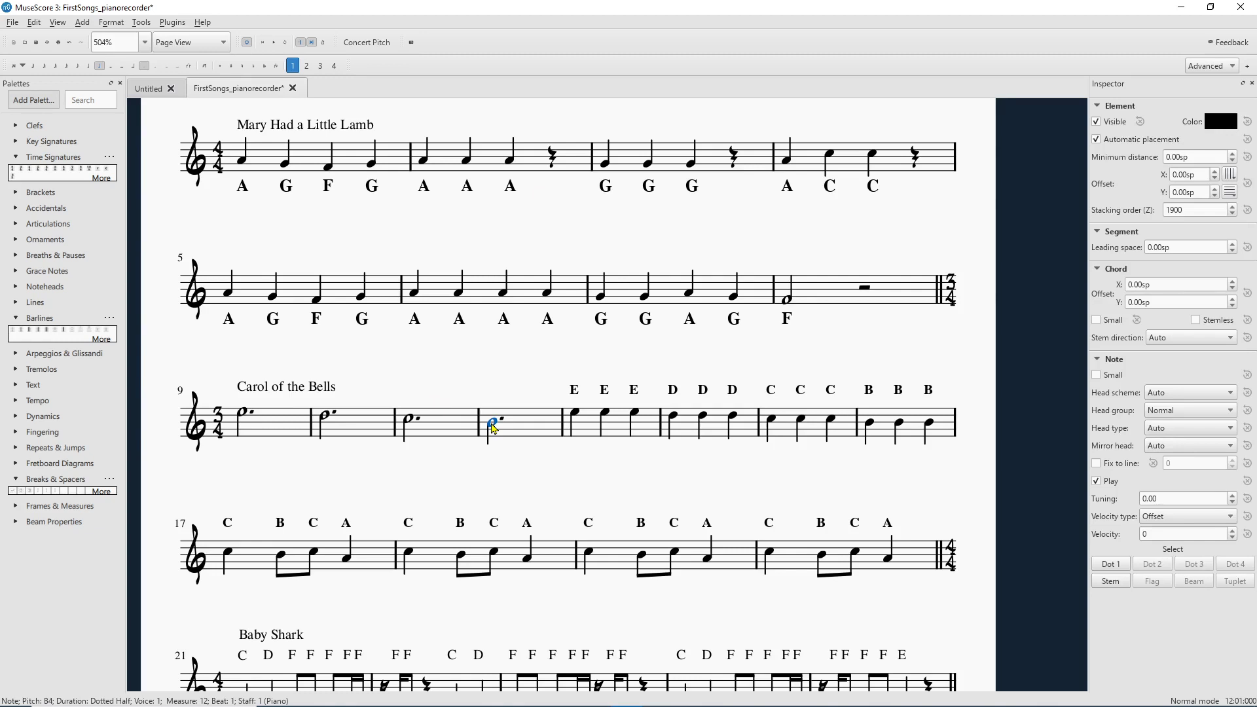
key(ctrl+t)
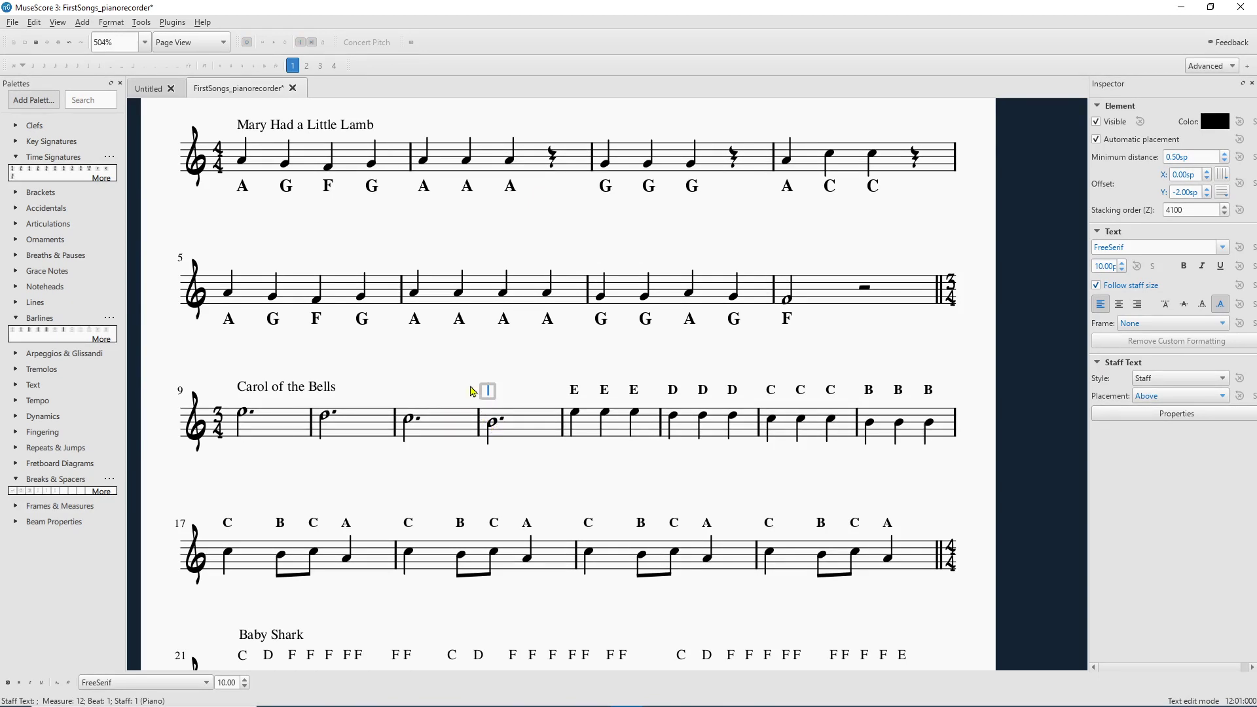
click(476, 379)
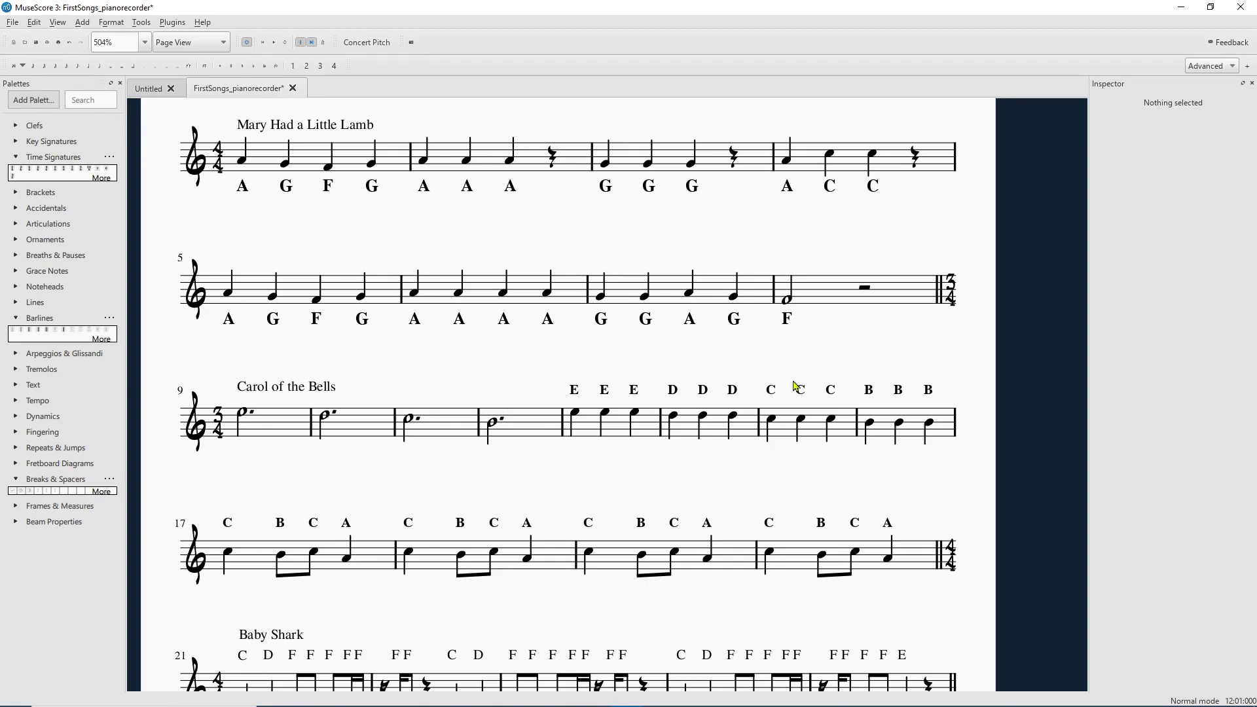
Confirm the notenames plugin is enabled in the Plugin Manager
click(180, 27)
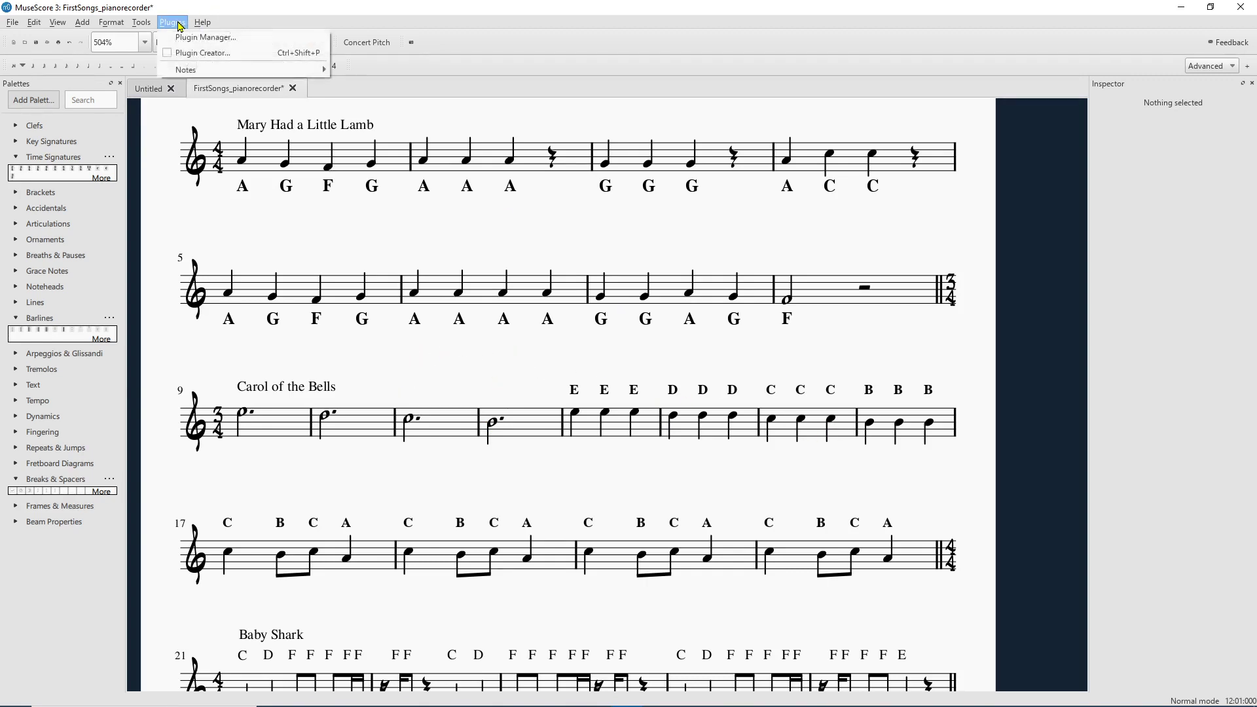
click(204, 37)
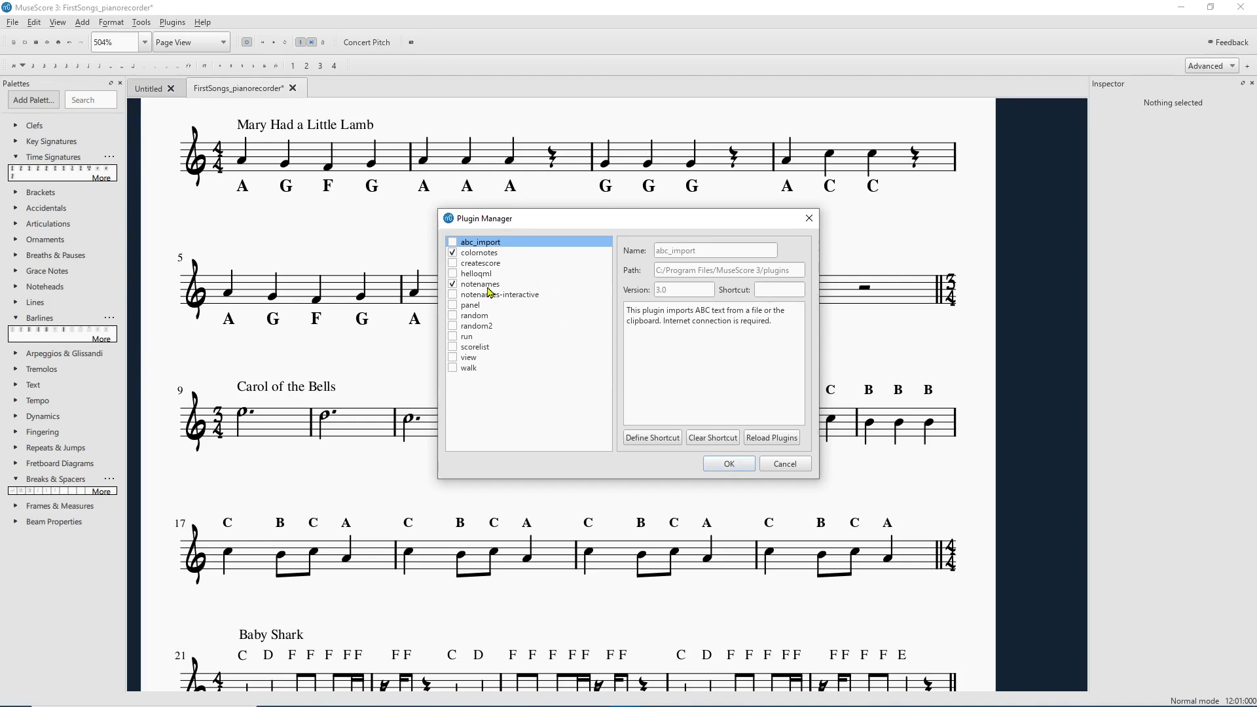
click(729, 463)
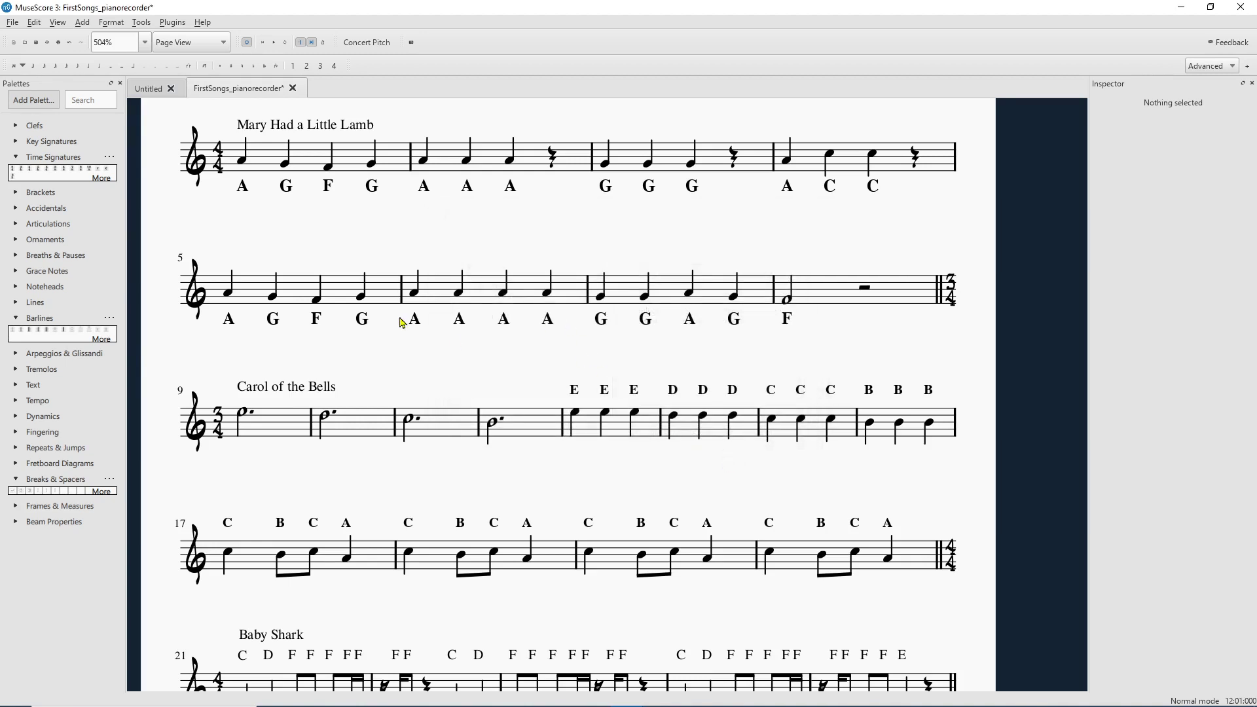
Select measures 9–12 of Carol of the Bells and run Note Names to label E, D, C, B
click(245, 415)
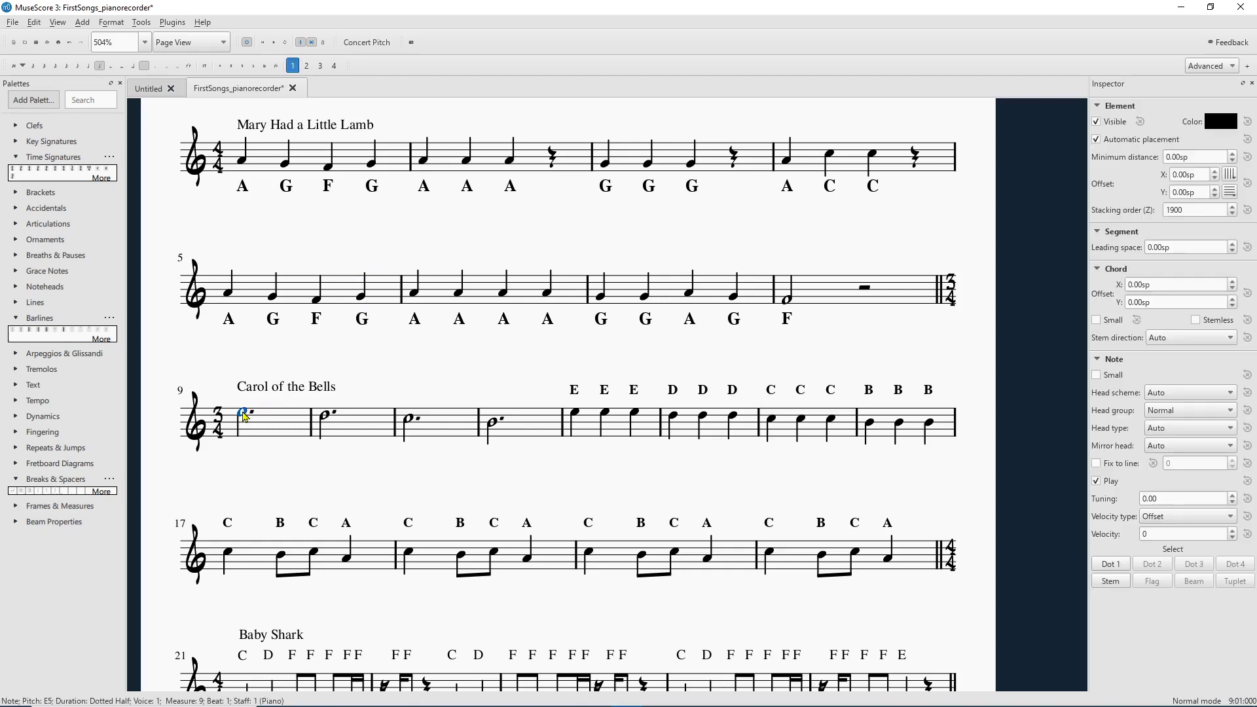
shift+click(494, 429)
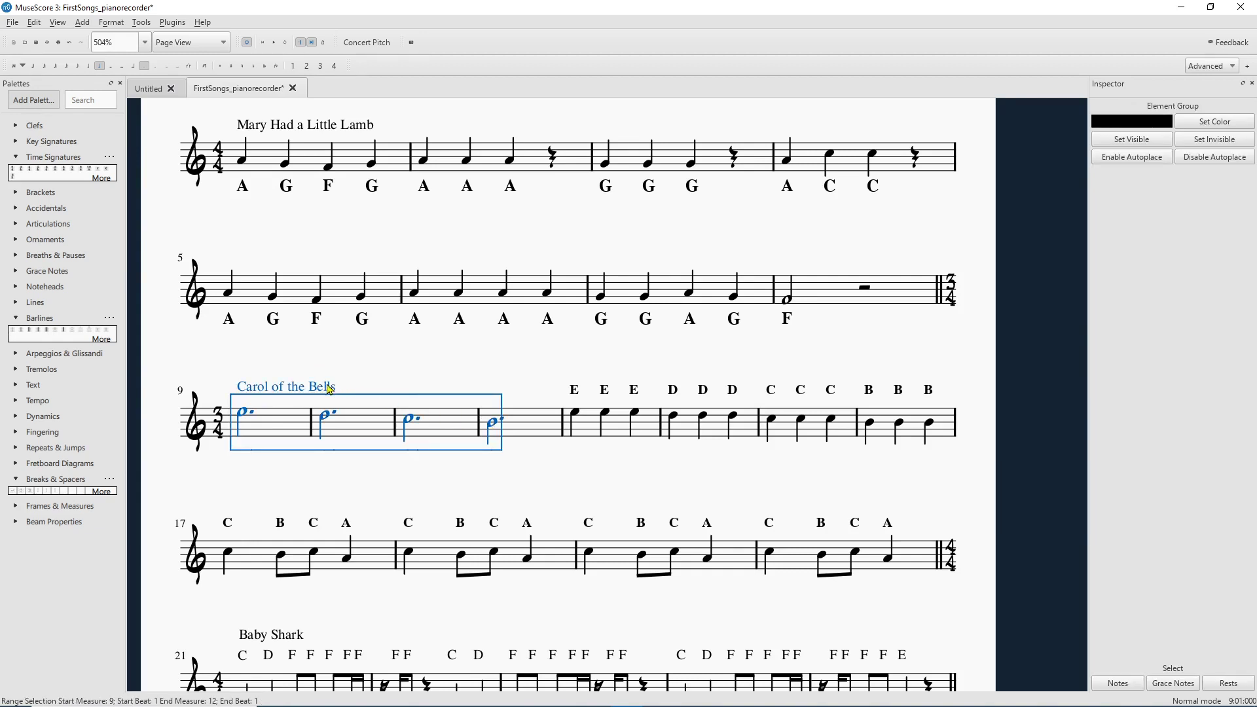
click(172, 22)
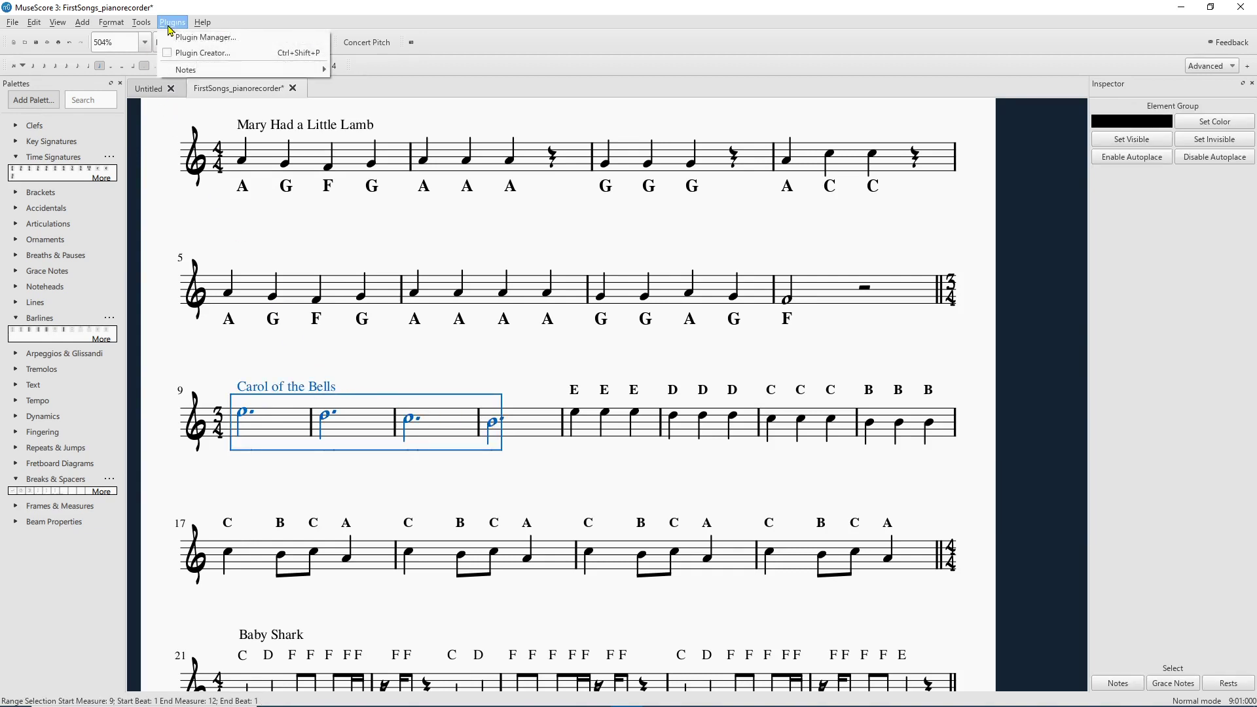
mouse_move(227, 70)
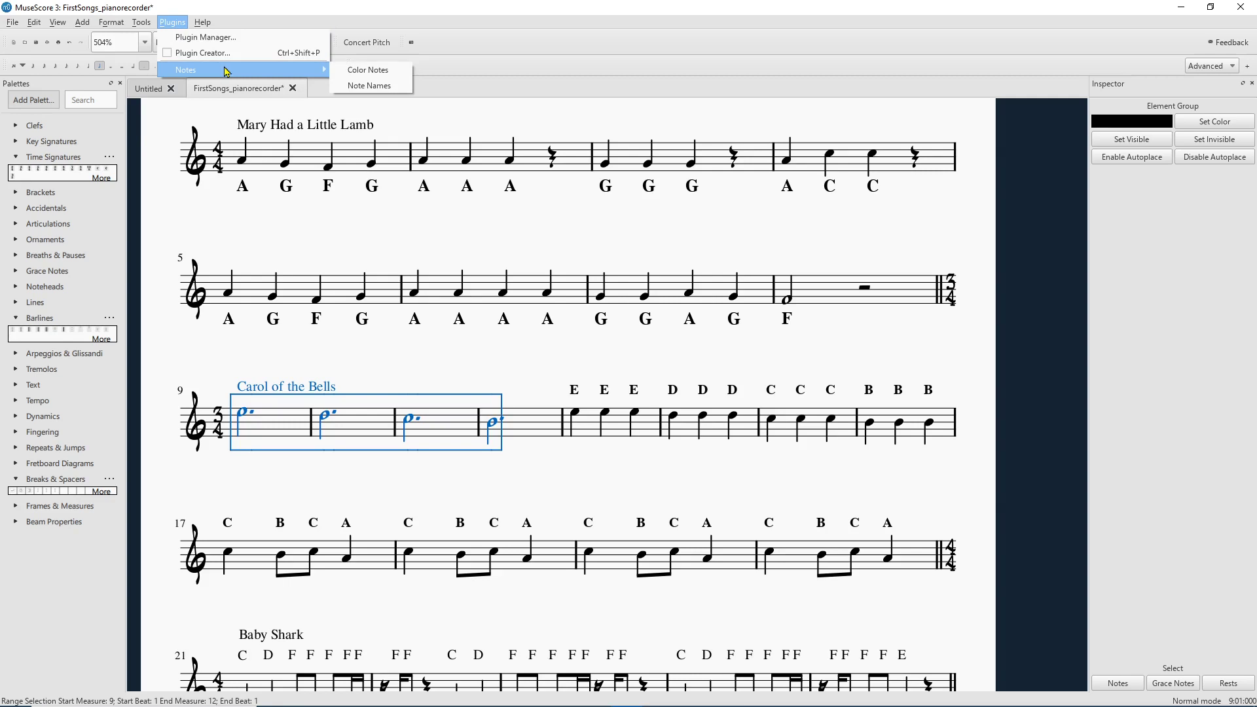
click(372, 85)
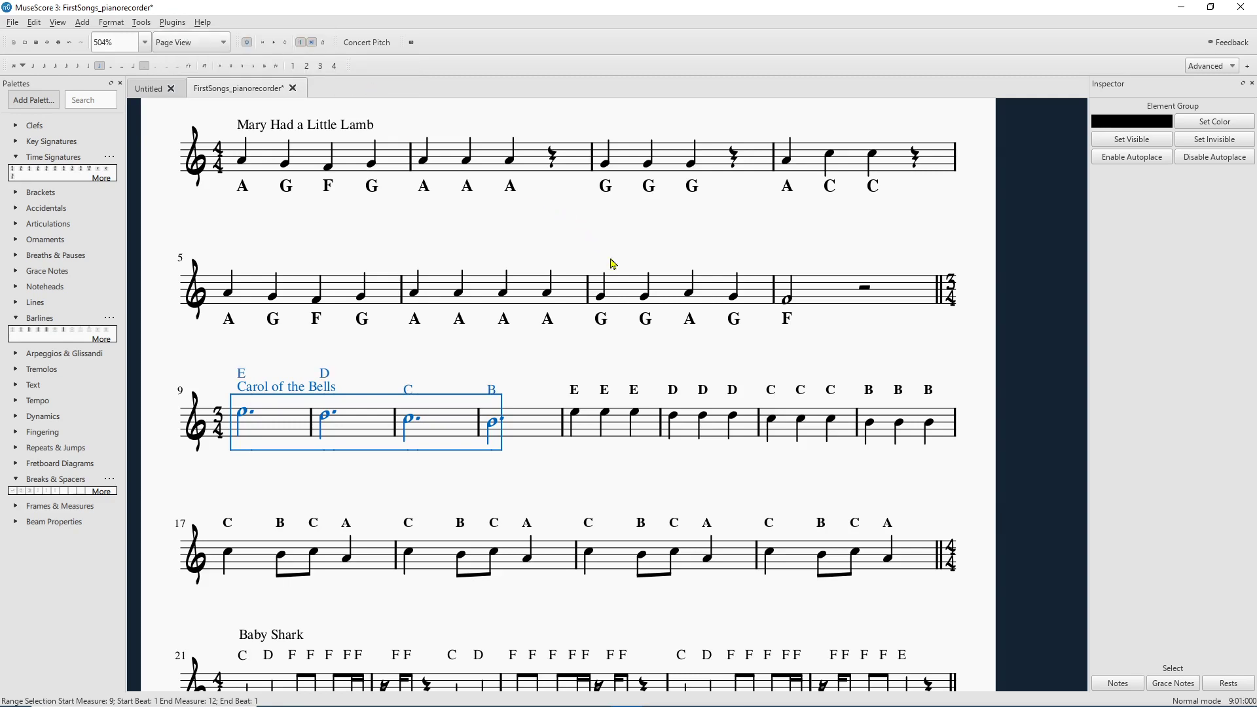
click(480, 356)
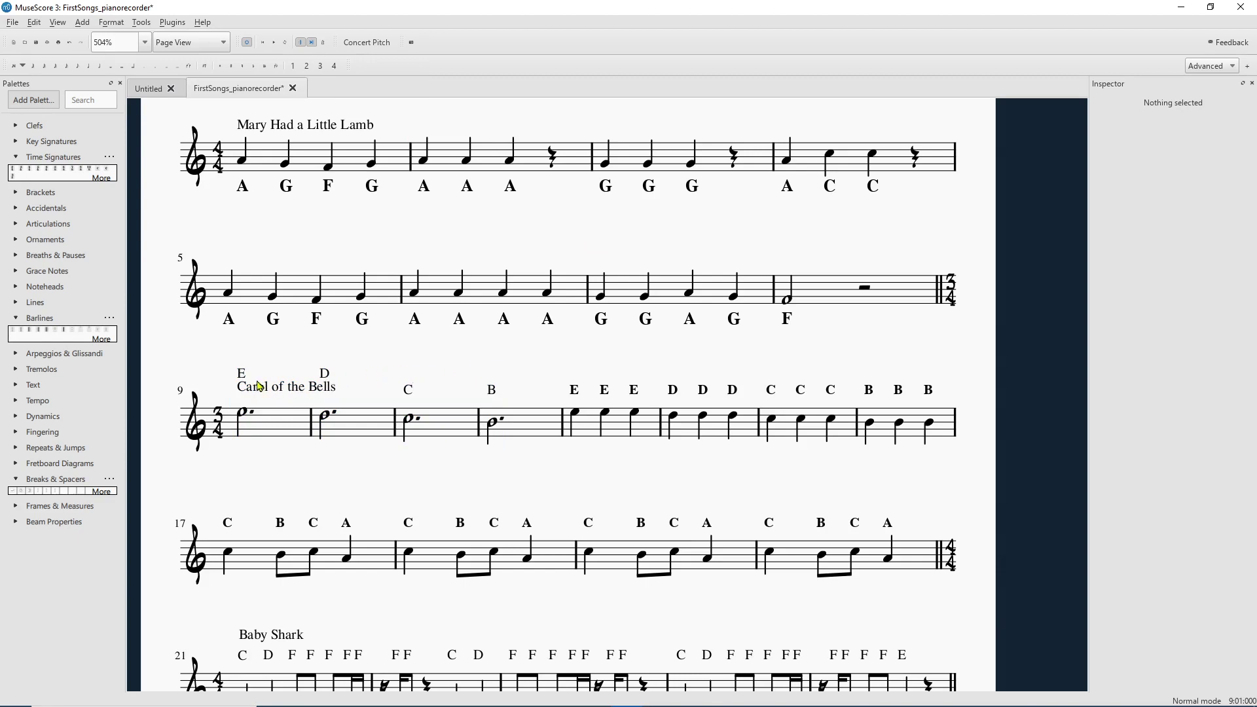
Raise the Carol of the Bells title and move letters E and D down onto measures 9–10
drag(286, 392, 287, 372)
click(243, 355)
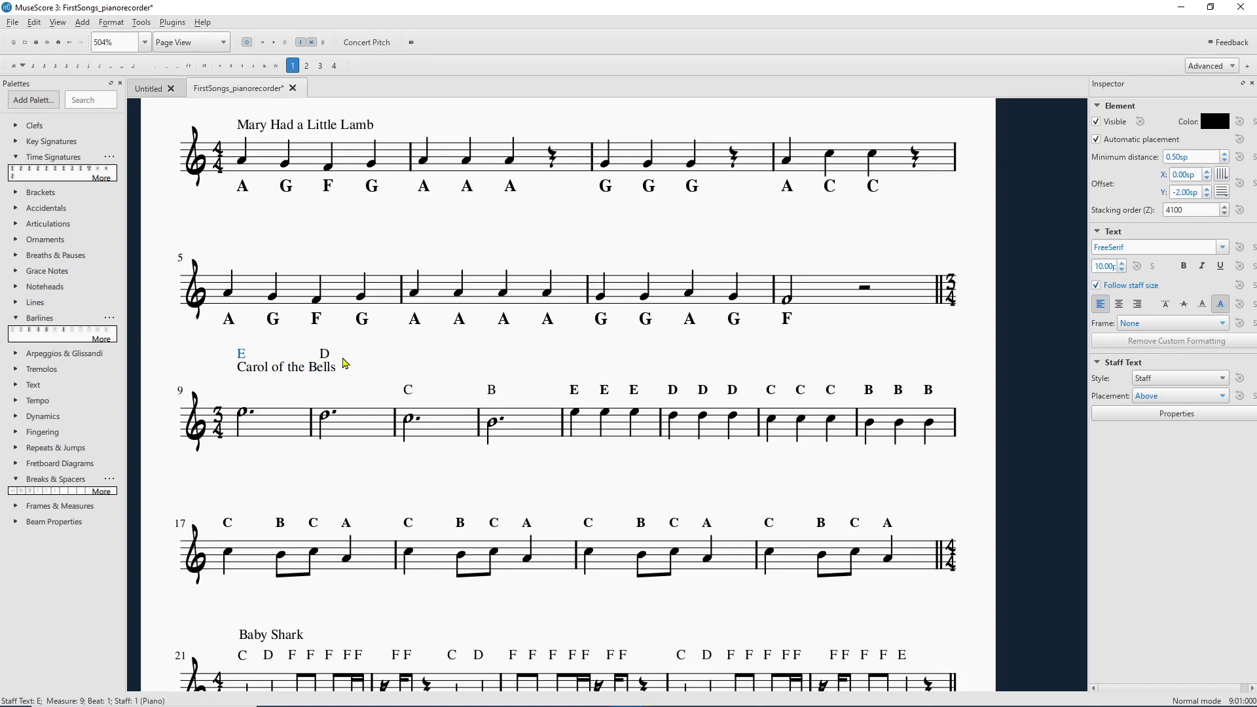
ctrl+click(327, 357)
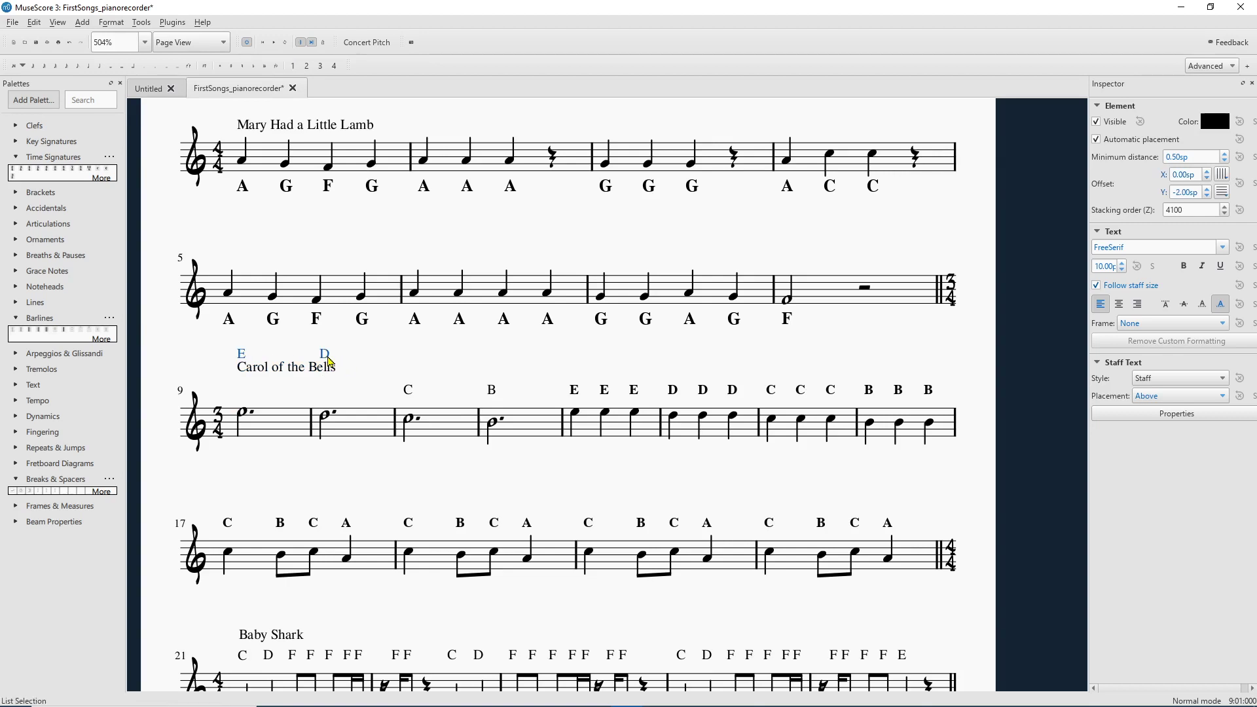
drag(329, 361, 331, 398)
click(389, 368)
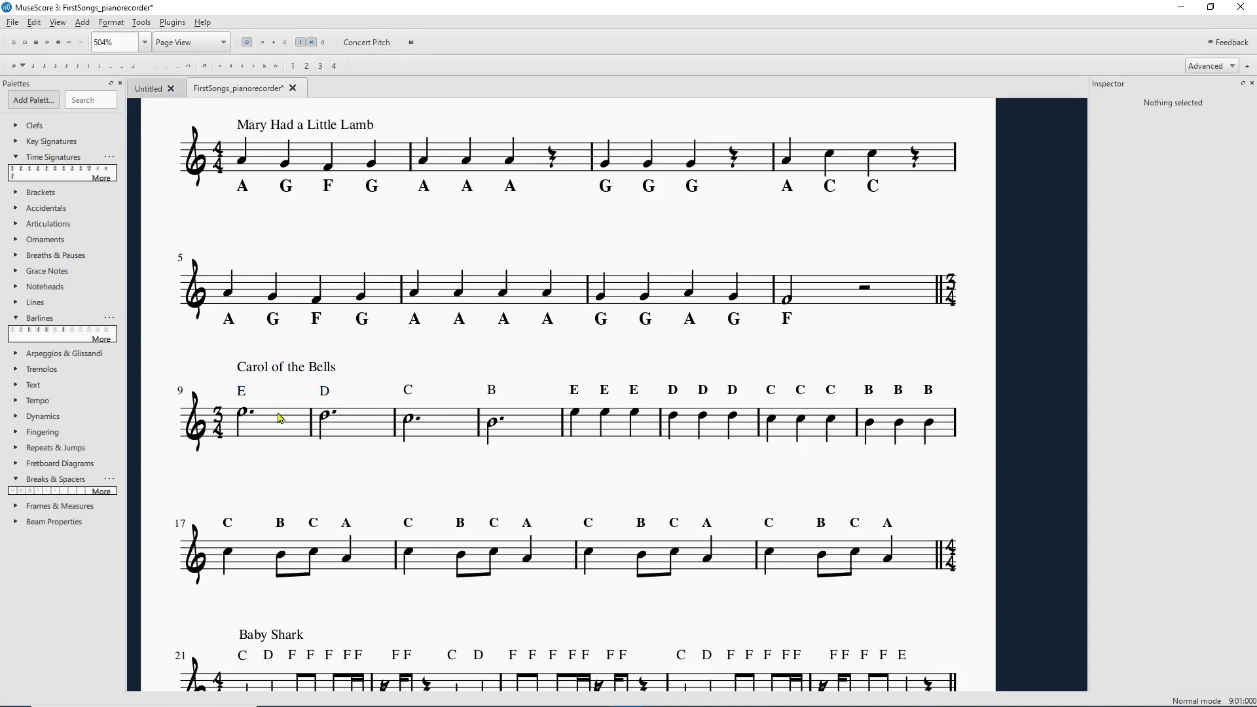
Make the letter E above measure 9 bold, then select letters D, C and B together
click(246, 396)
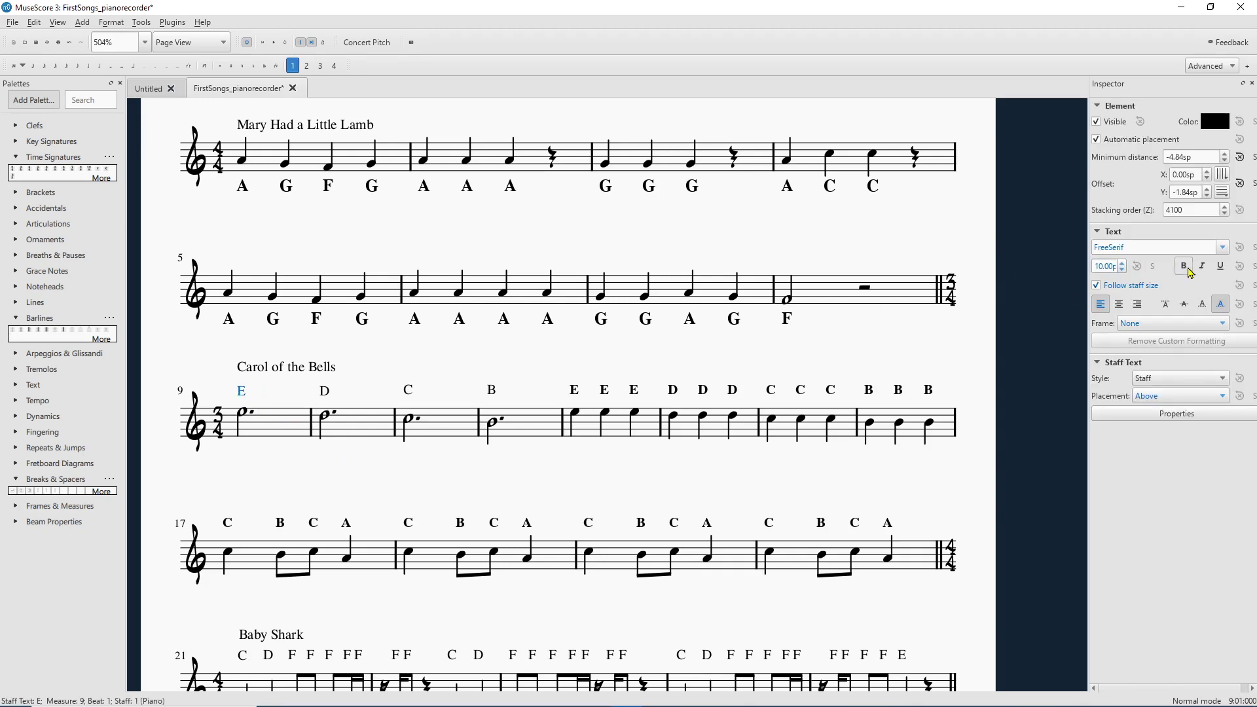
click(1185, 267)
click(328, 393)
ctrl+click(413, 393)
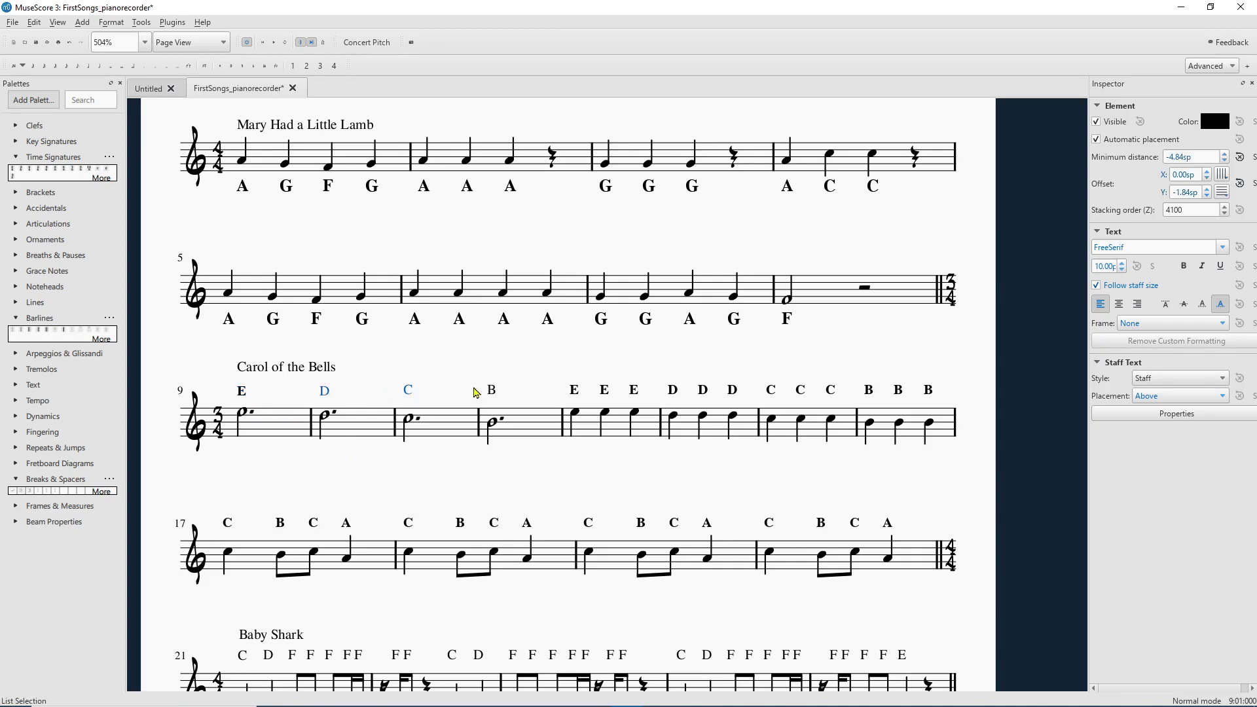
ctrl+click(491, 392)
key(Escape)
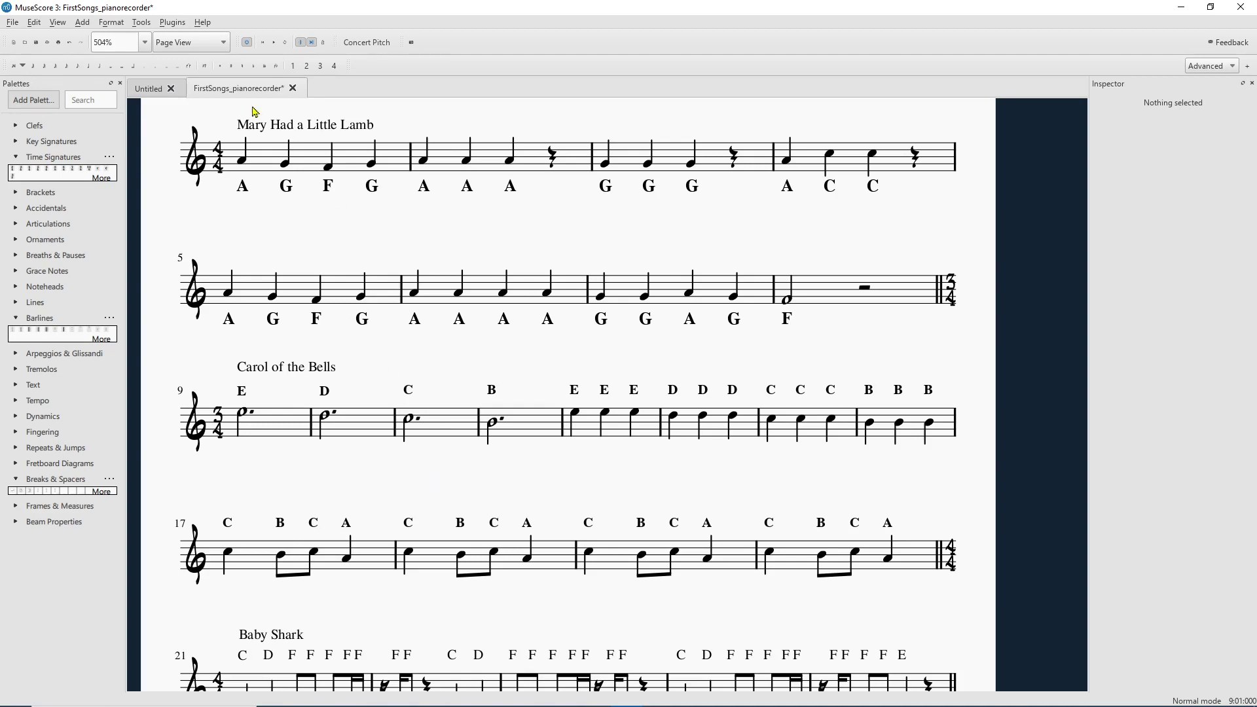
Turn on Image Capture and fit a 205.67 × 59.13 mm frame around Mary Had a Little Lamb
click(143, 24)
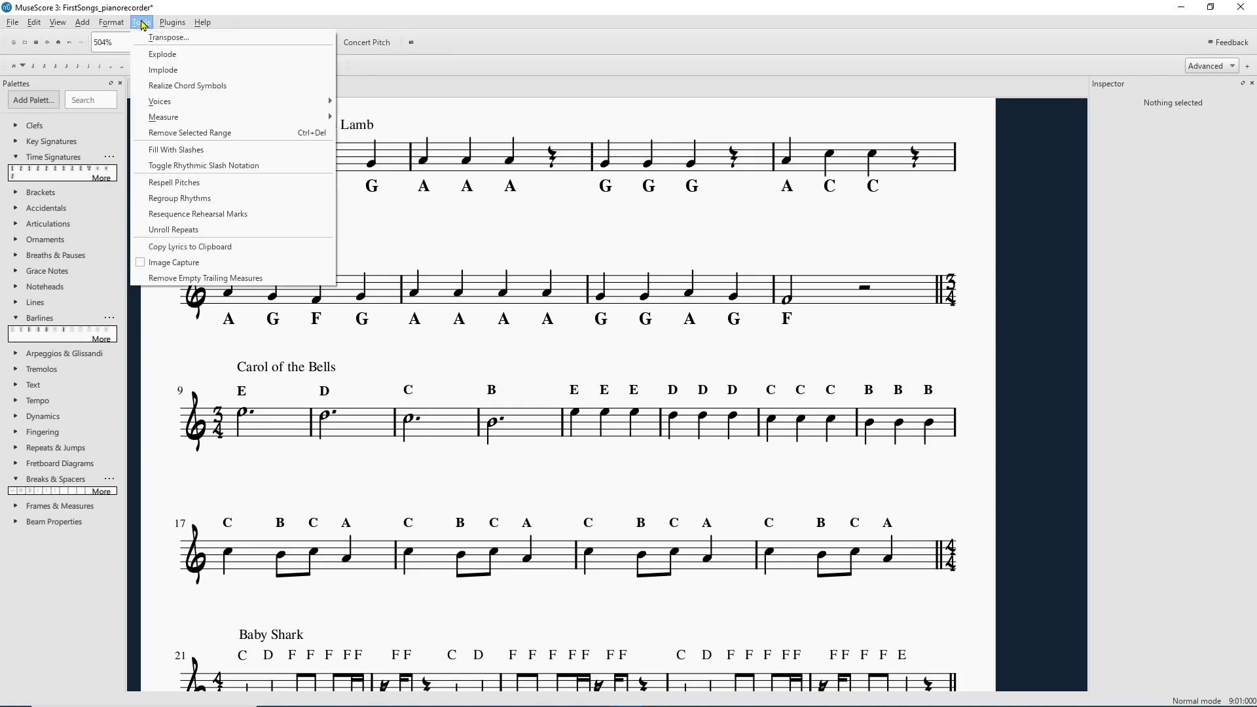
click(179, 264)
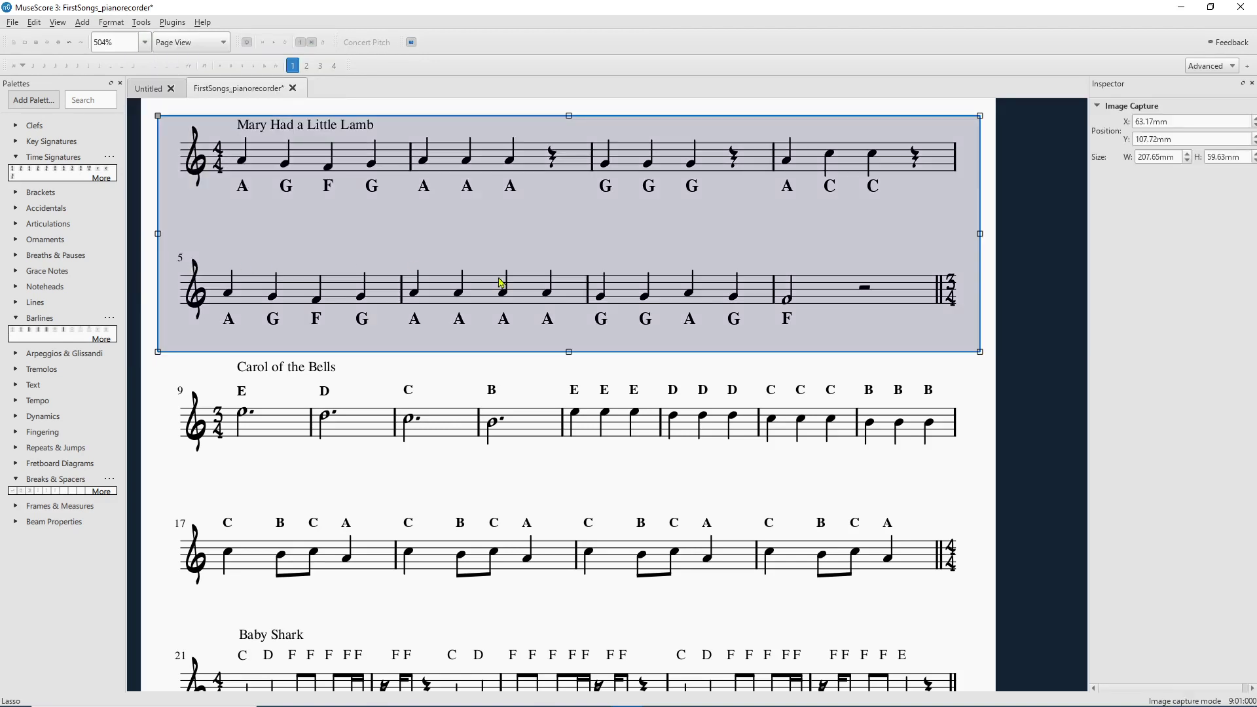
mouse_move(980, 352)
mouse_down()
mouse_move(854, 291)
mouse_move(288, 227)
mouse_move(982, 247)
mouse_move(974, 353)
mouse_up()
mouse_move(732, 222)
mouse_down()
mouse_move(725, 379)
mouse_move(721, 236)
mouse_move(736, 213)
mouse_up()
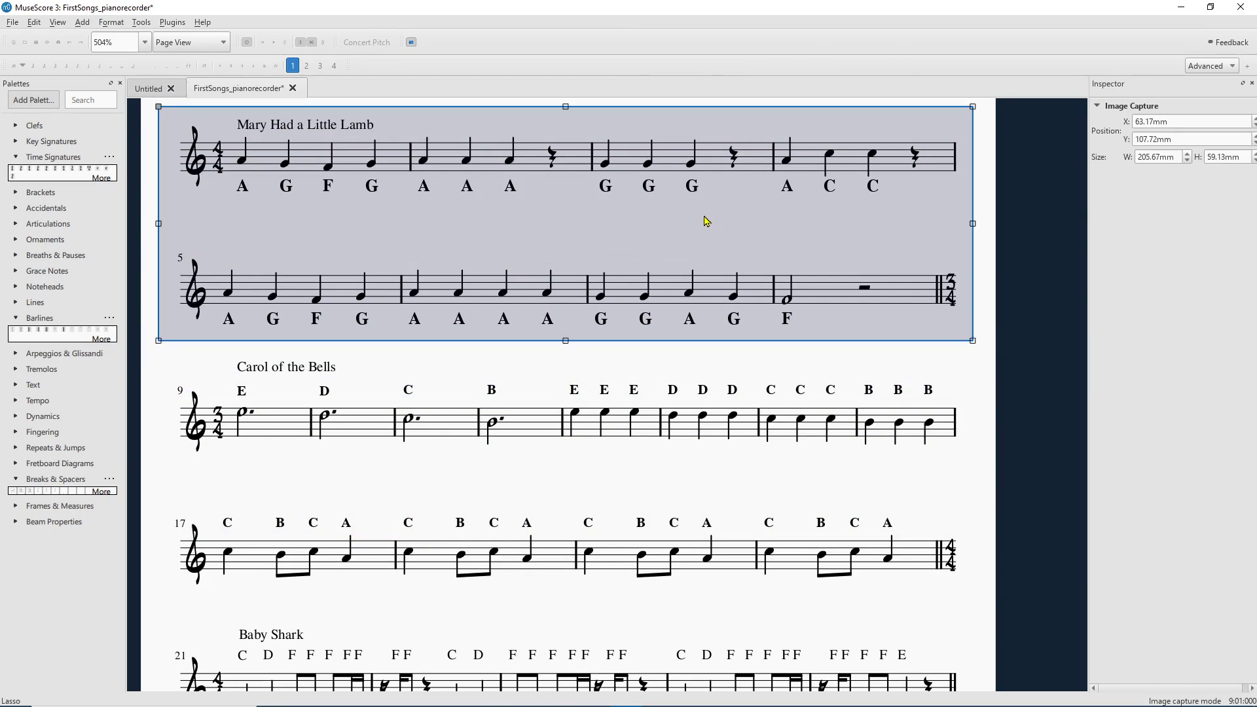
right_click(707, 221)
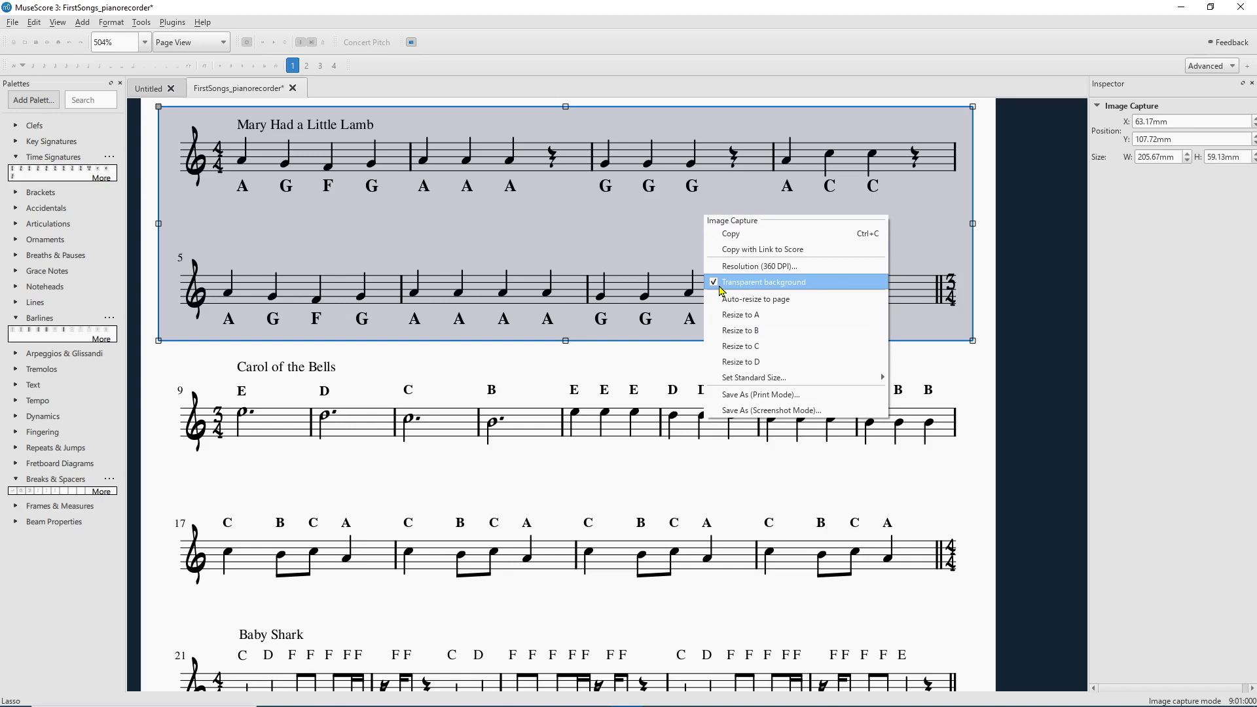
click(755, 411)
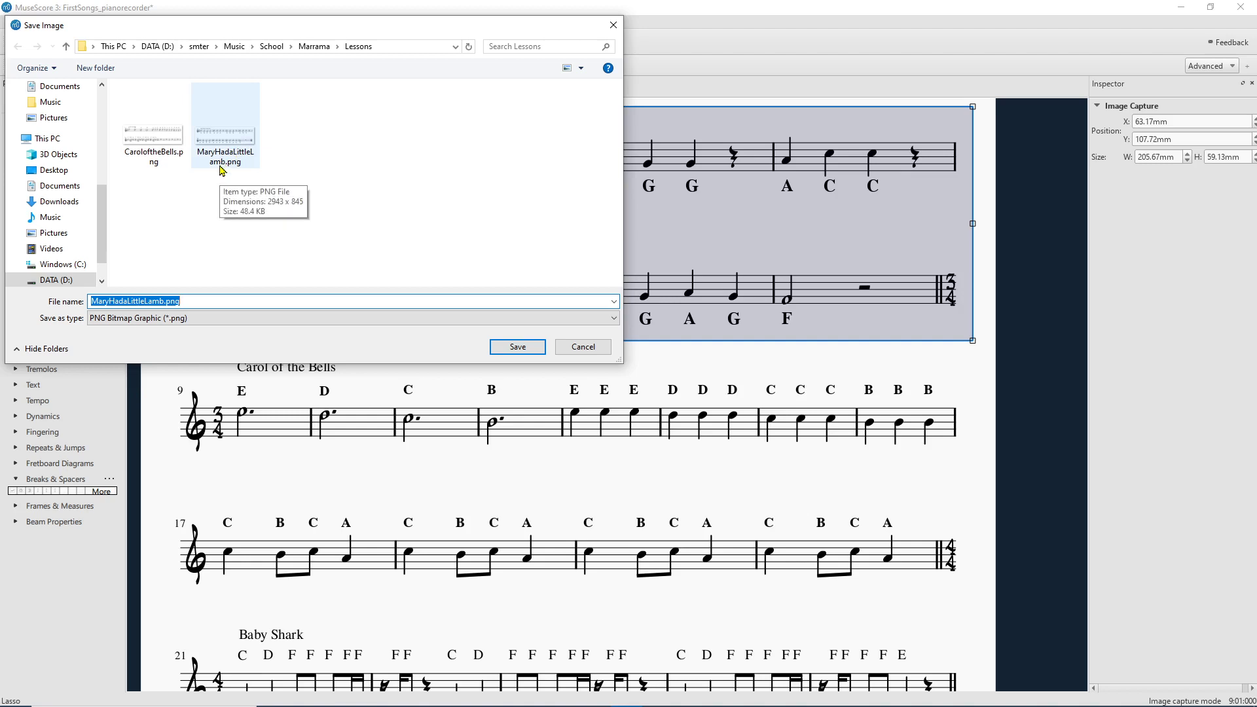
click(229, 318)
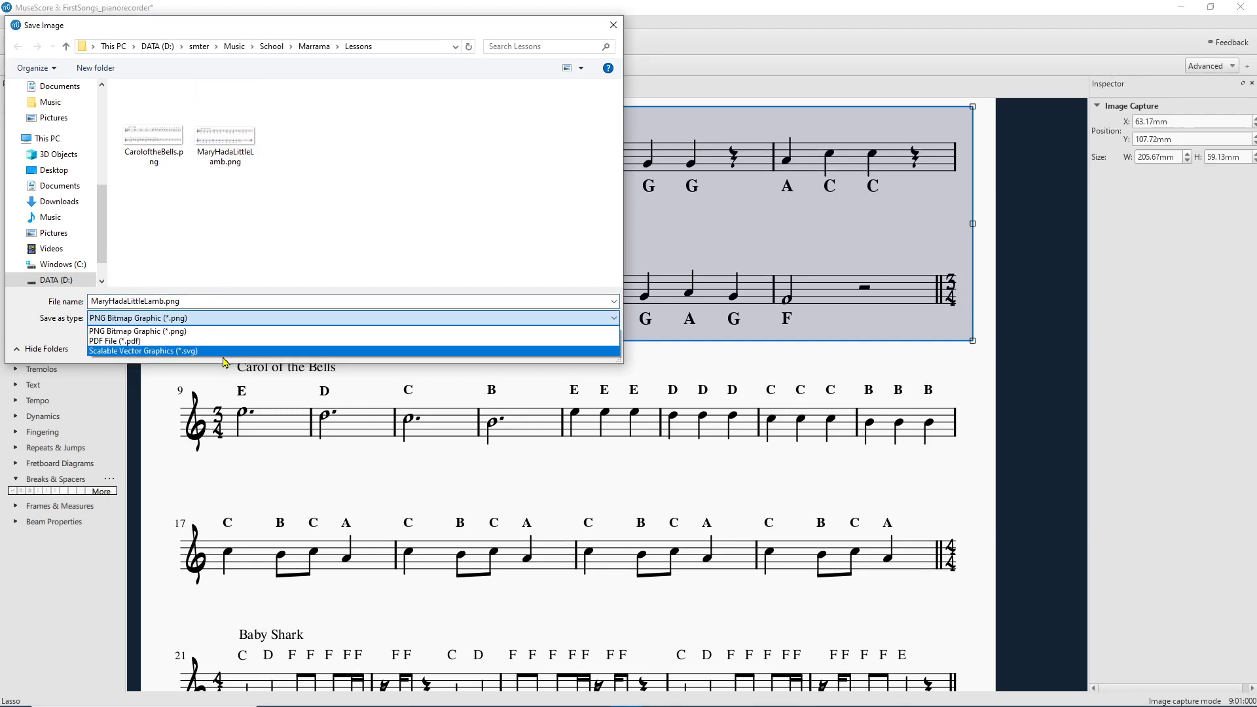
click(329, 221)
click(586, 347)
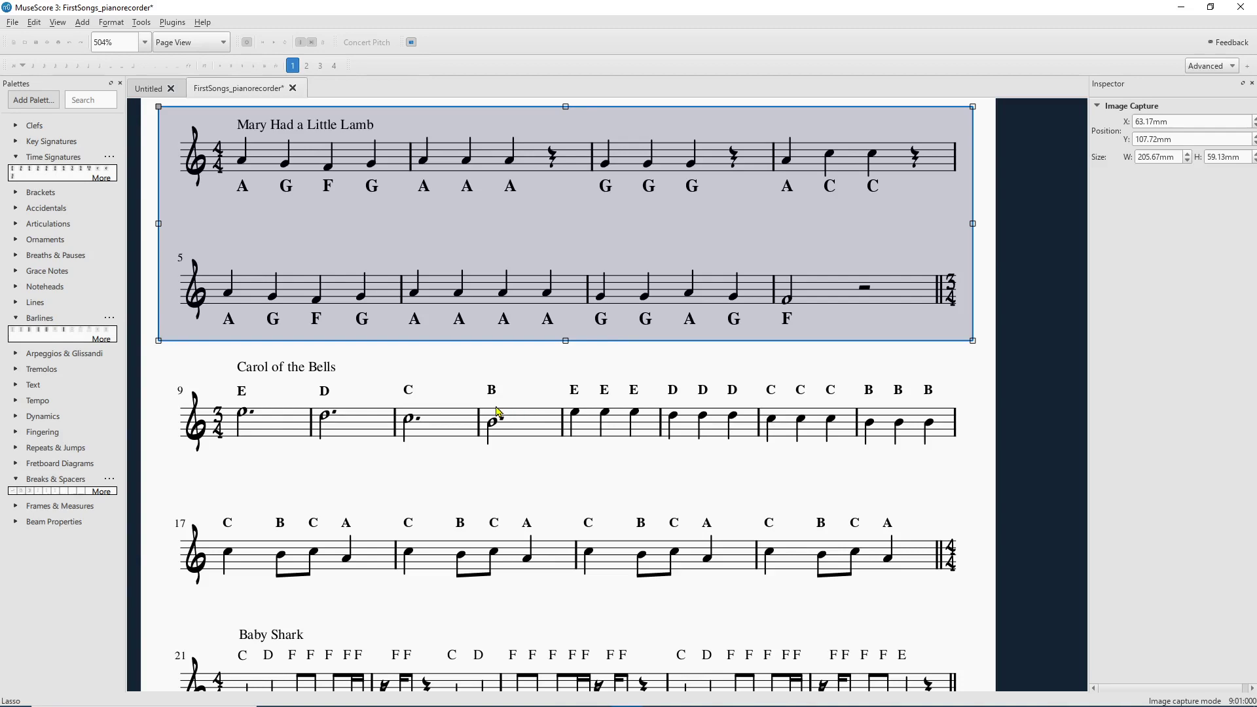
Switch off Image Capture mode from the Tools menu
click(148, 29)
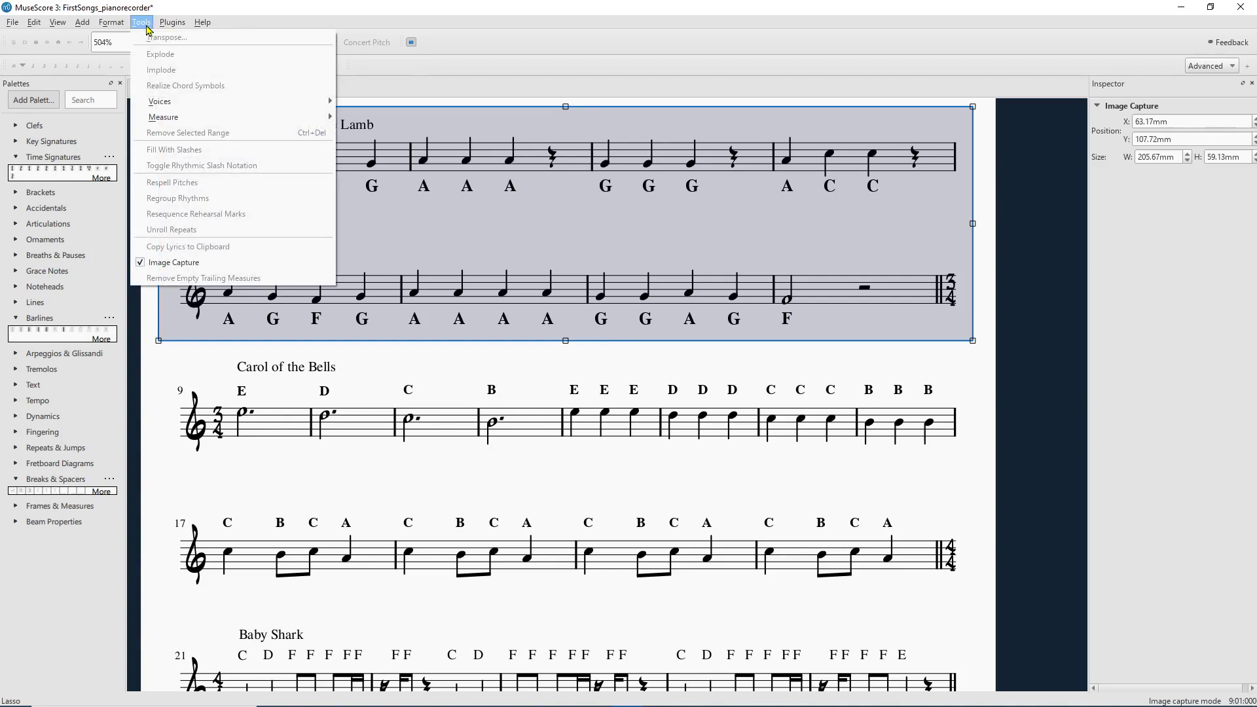
click(153, 263)
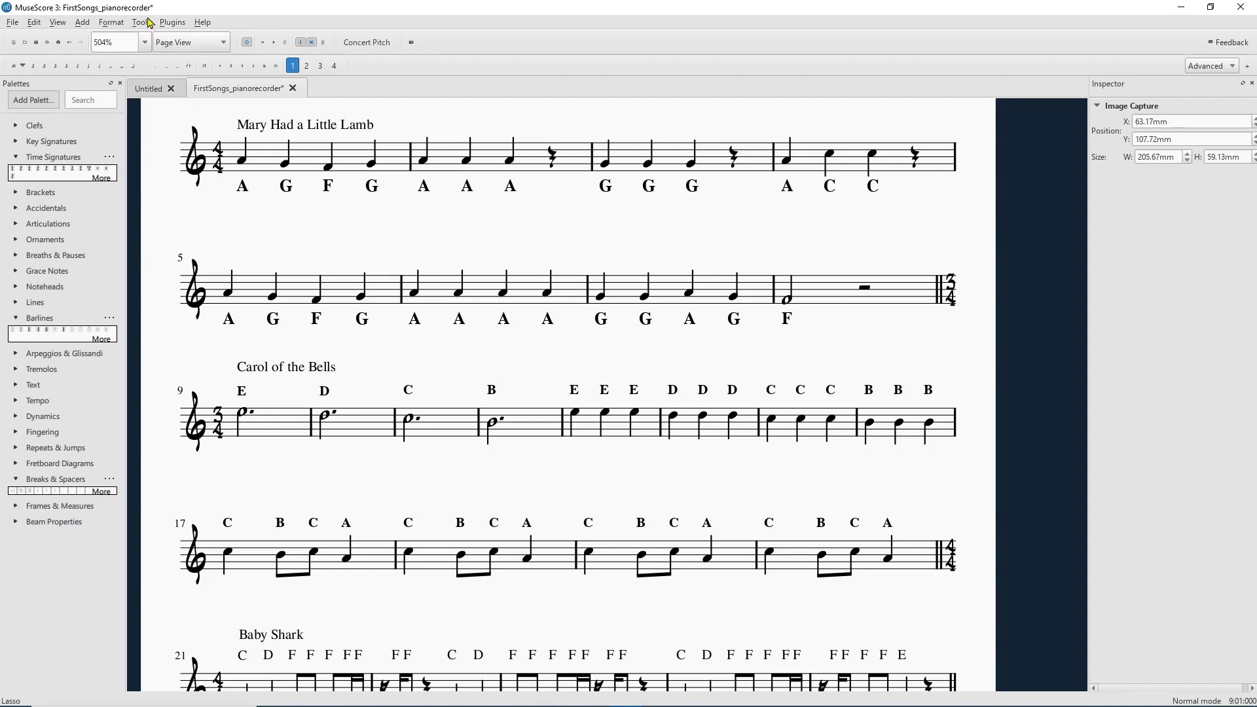
Show the Piano Keyboard panel from the View menu, toggling it off and on with P
click(61, 25)
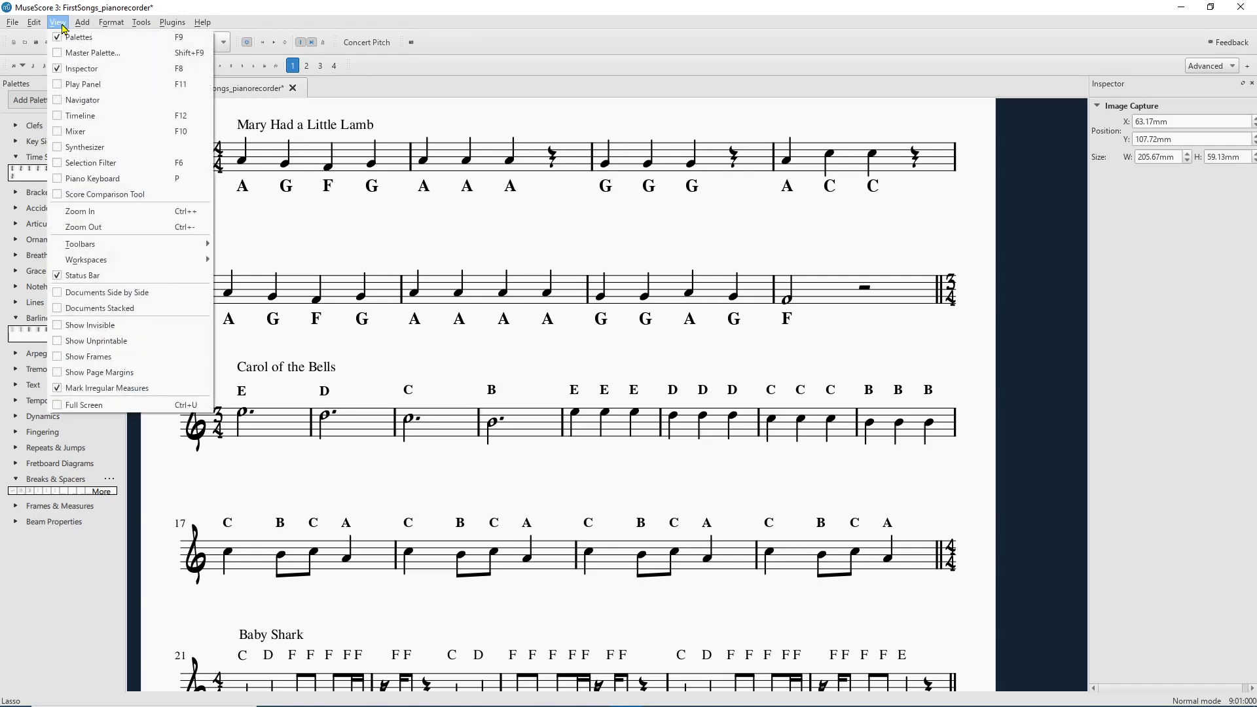
click(92, 180)
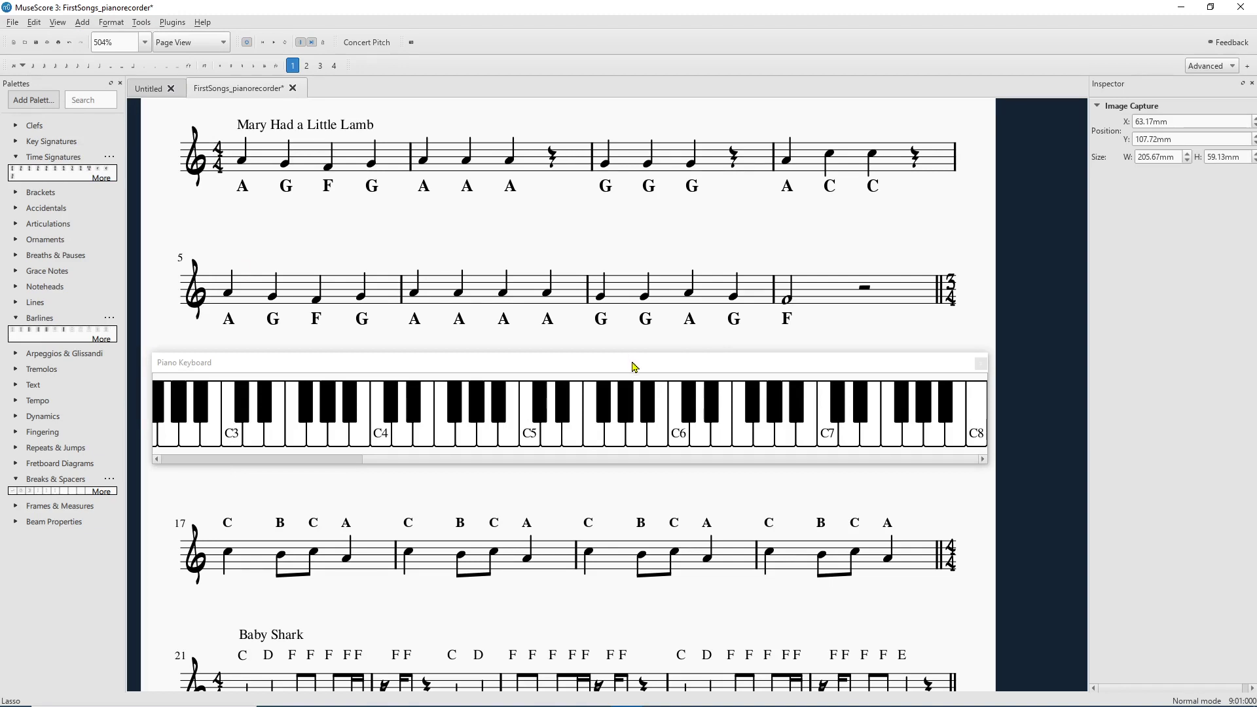
key(p)
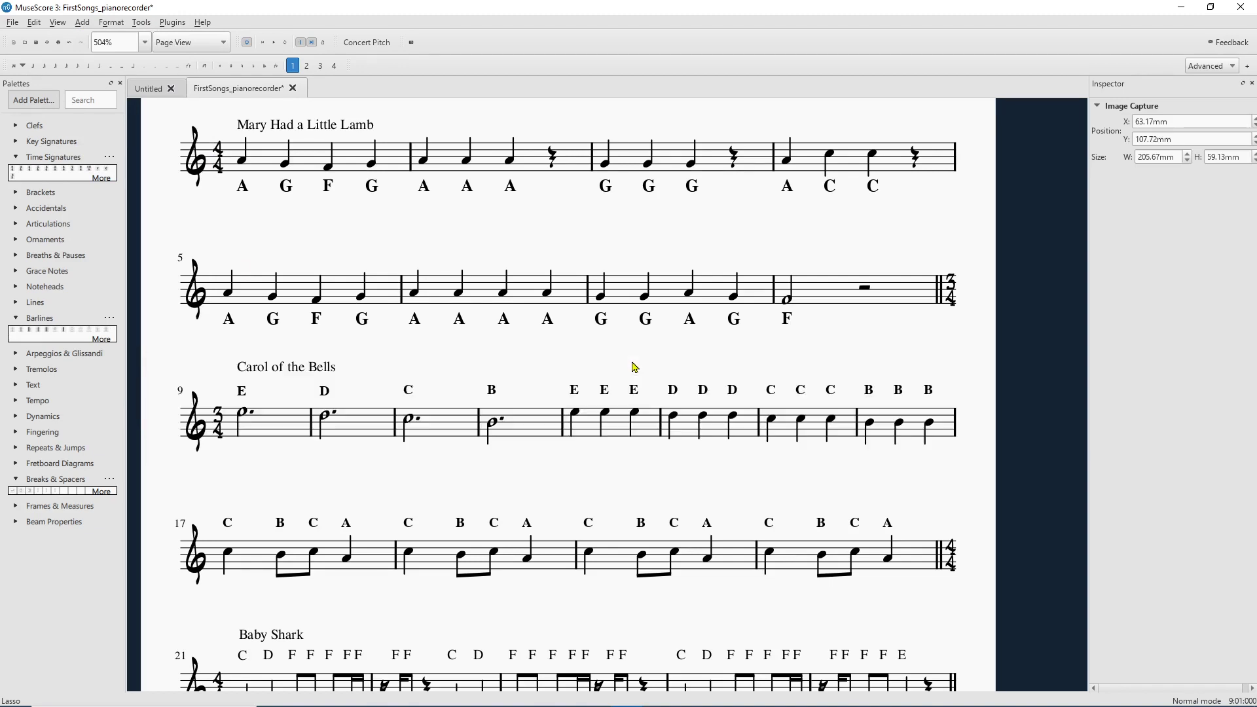
key(p)
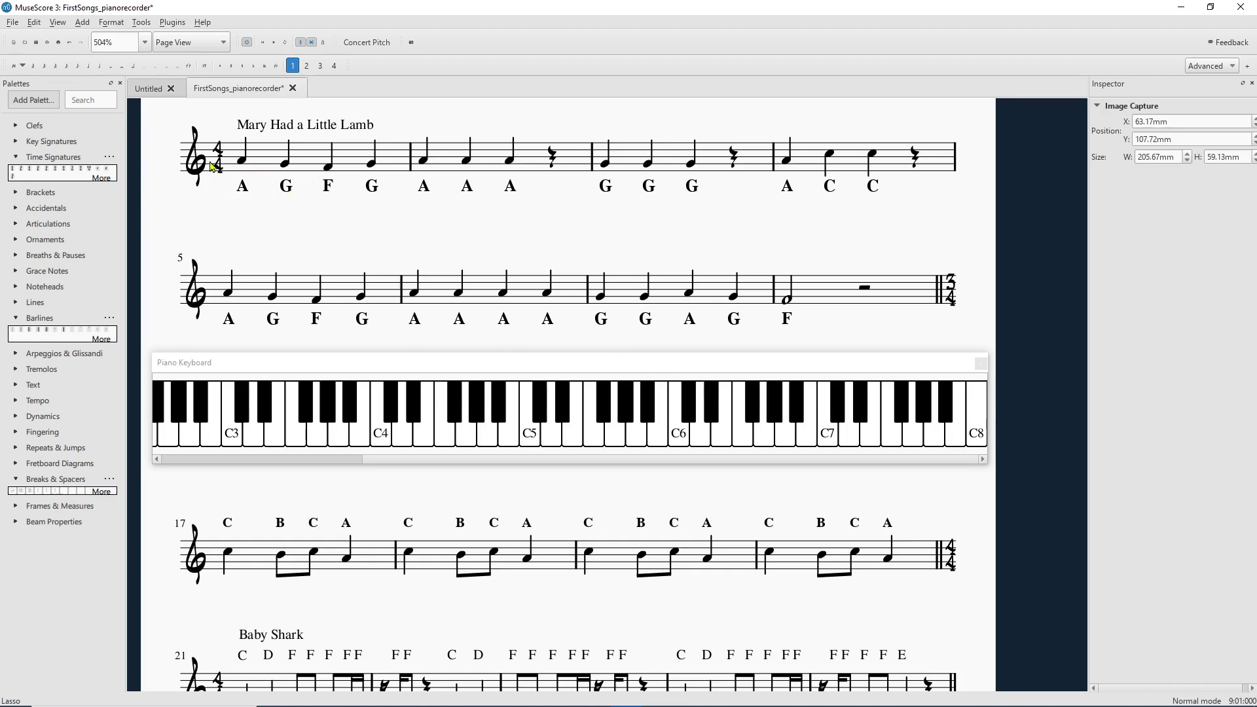
click(276, 43)
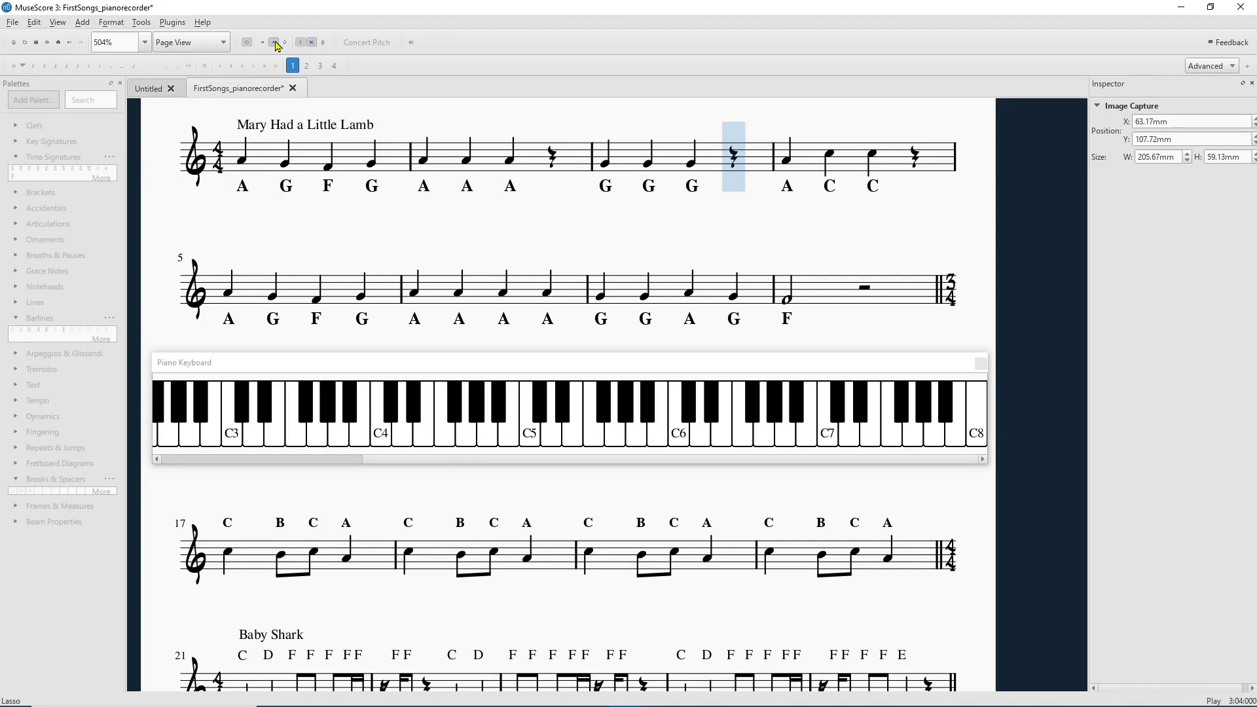
click(275, 43)
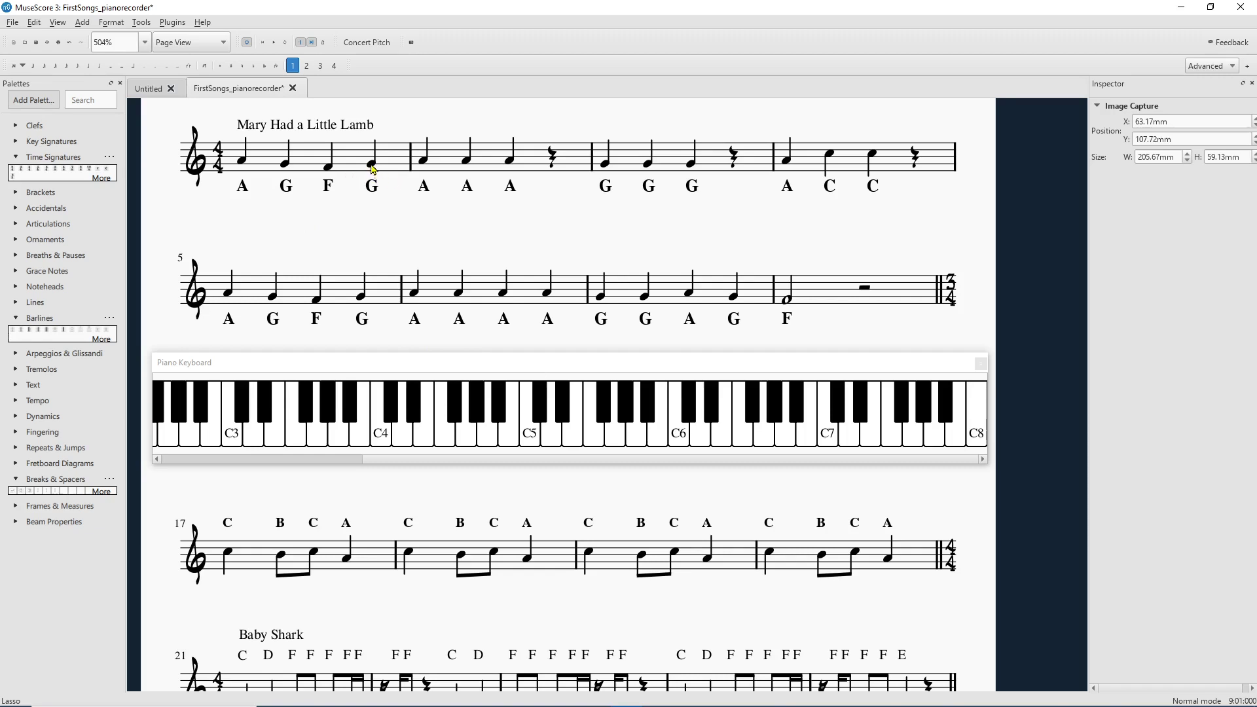
Select the G4 in bar 1, then narrow the Piano Keyboard and float it over the score
click(373, 167)
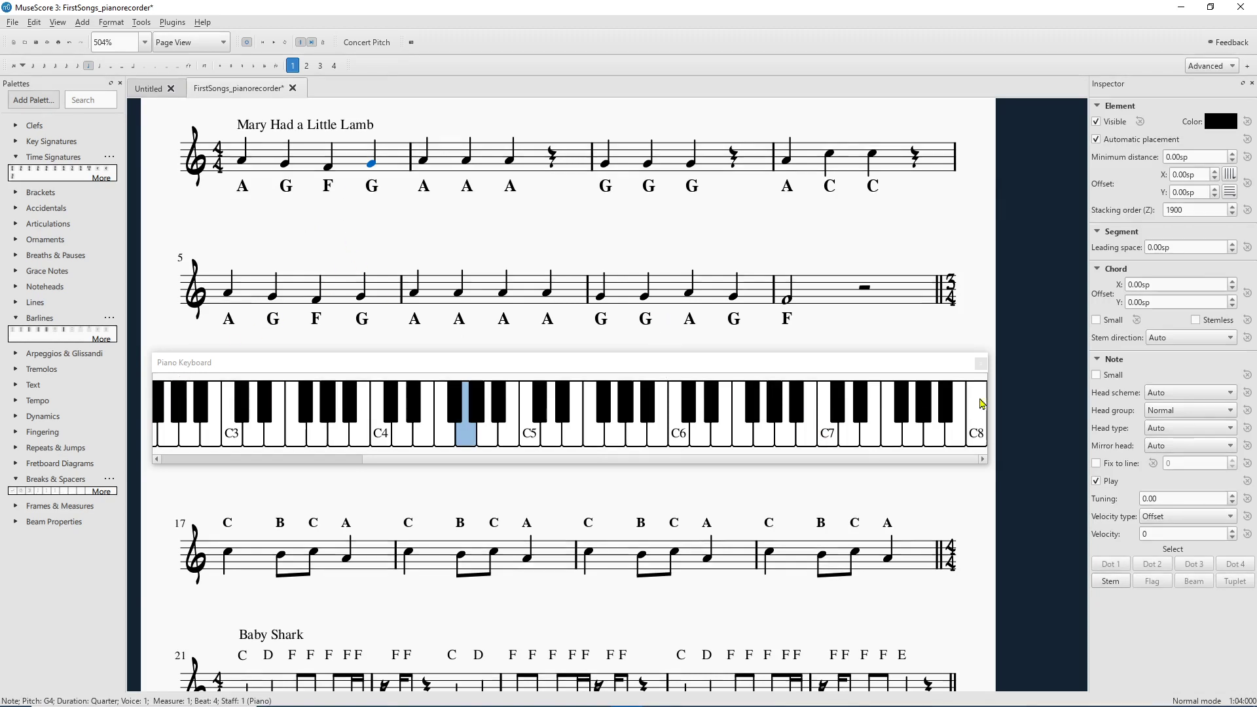
drag(991, 410, 558, 411)
drag(449, 364, 650, 366)
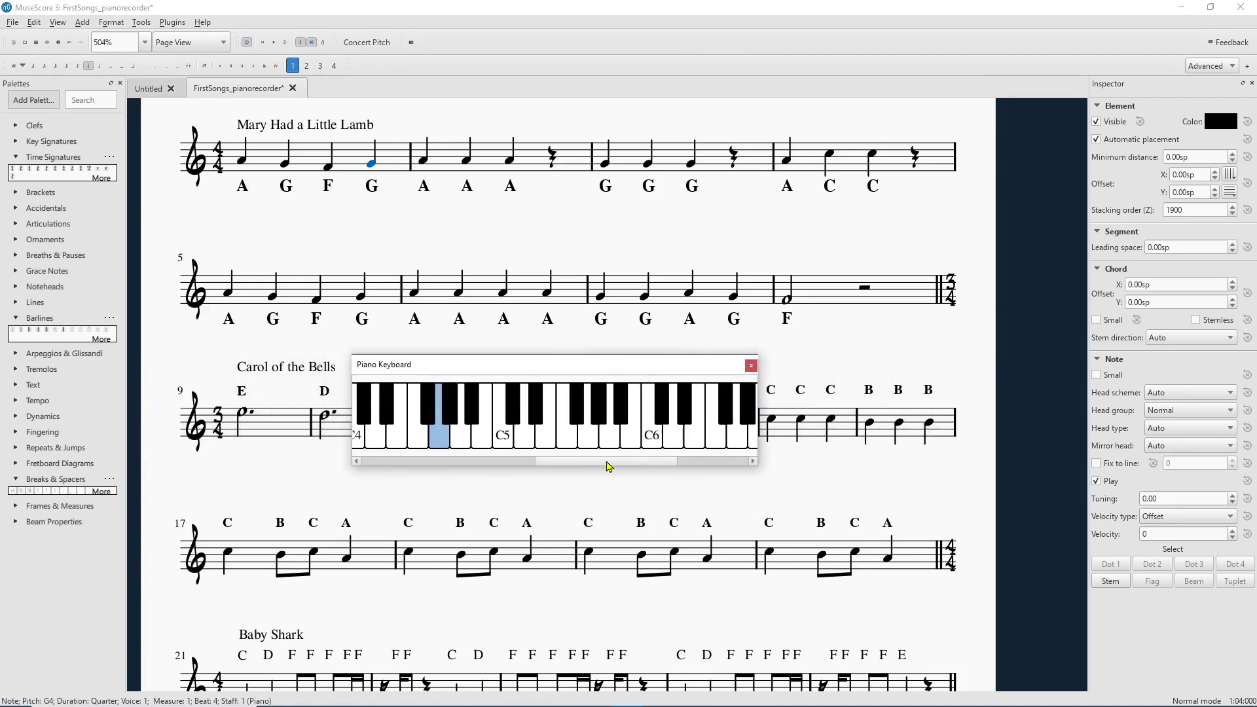